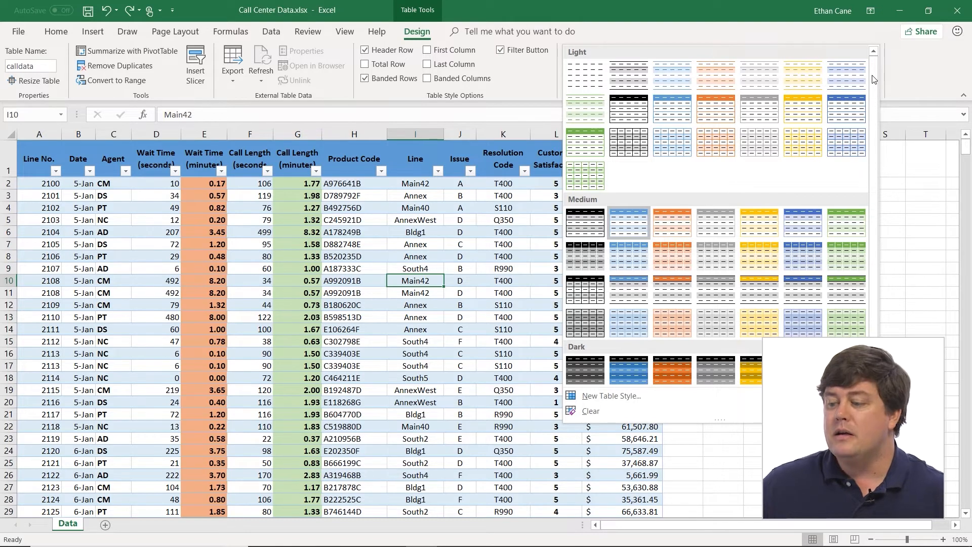
# Restyle the call data table with the Light group's black-and-grey banded style, and try White, Table Style Medium 15.
pyautogui.click(638, 122)
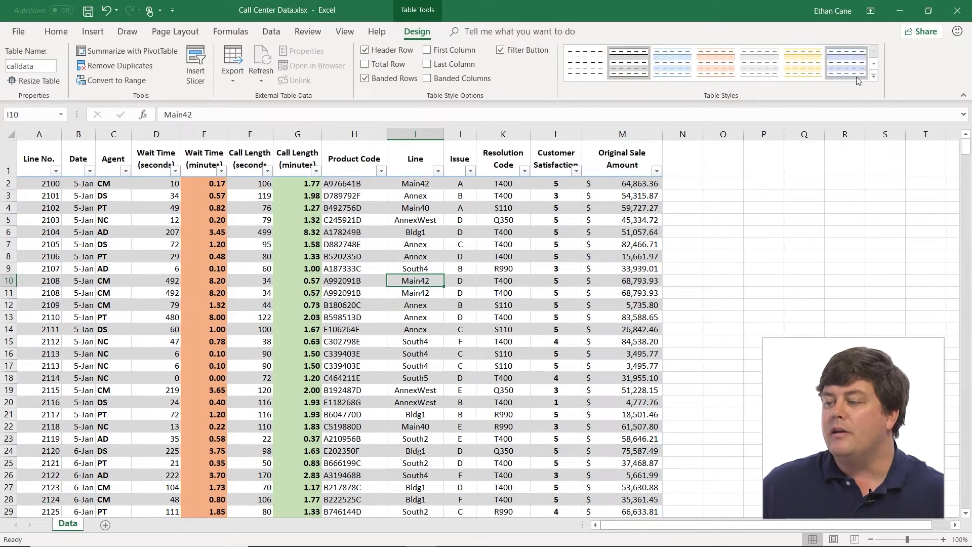
pyautogui.click(873, 75)
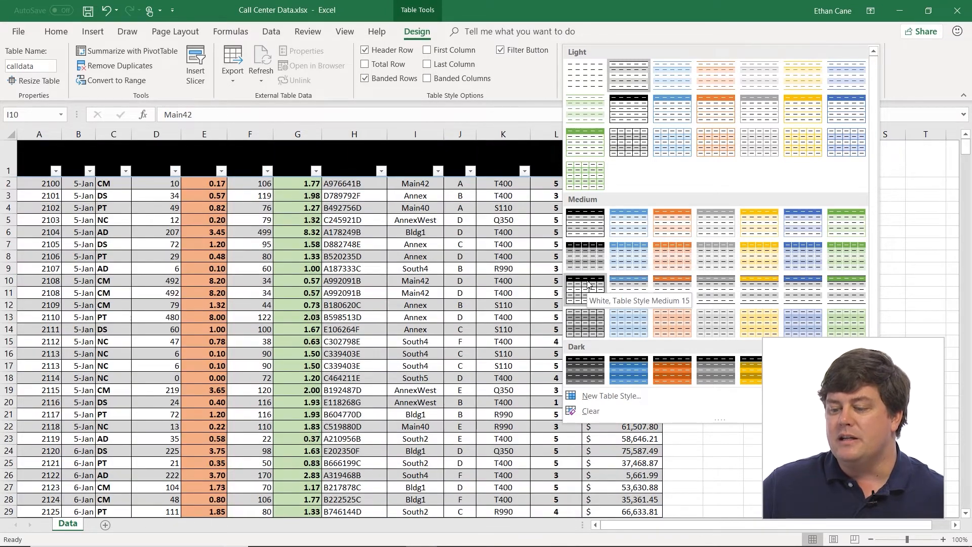
pyautogui.click(588, 292)
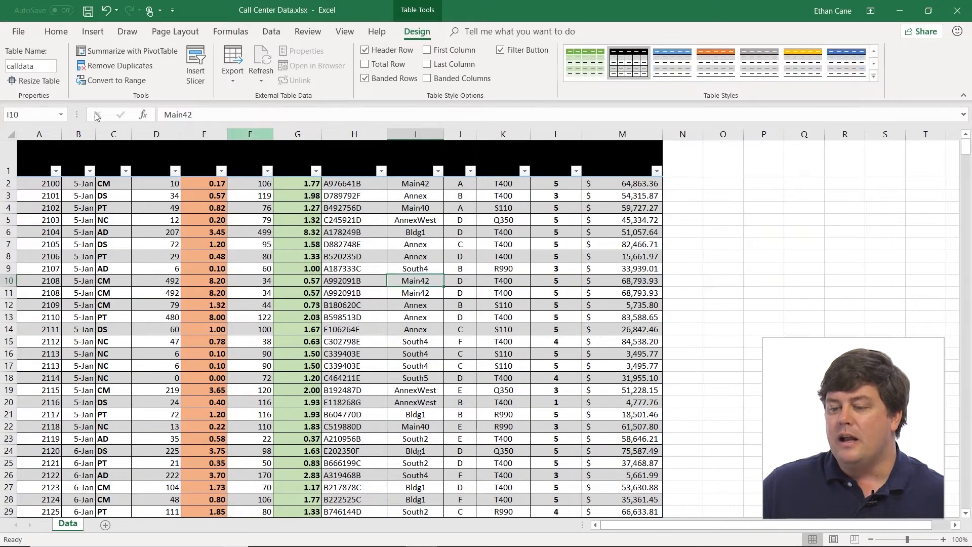
# Change the font colour of the header row, Line No. through Original Sale Amount, to white.
pyautogui.click(39, 157)
pyautogui.moveTo(208, 157); pyautogui.dragTo(633, 158)
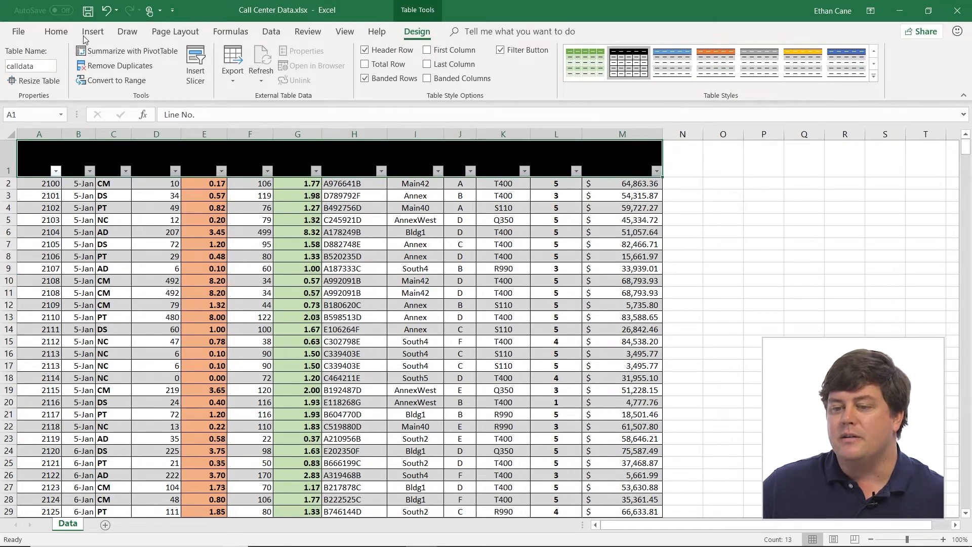
pyautogui.click(62, 35)
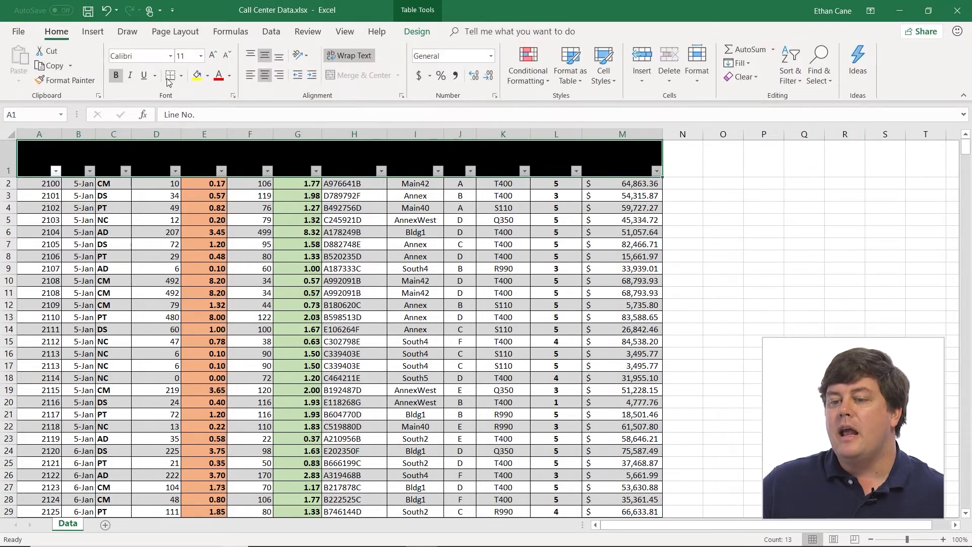
pyautogui.click(230, 77)
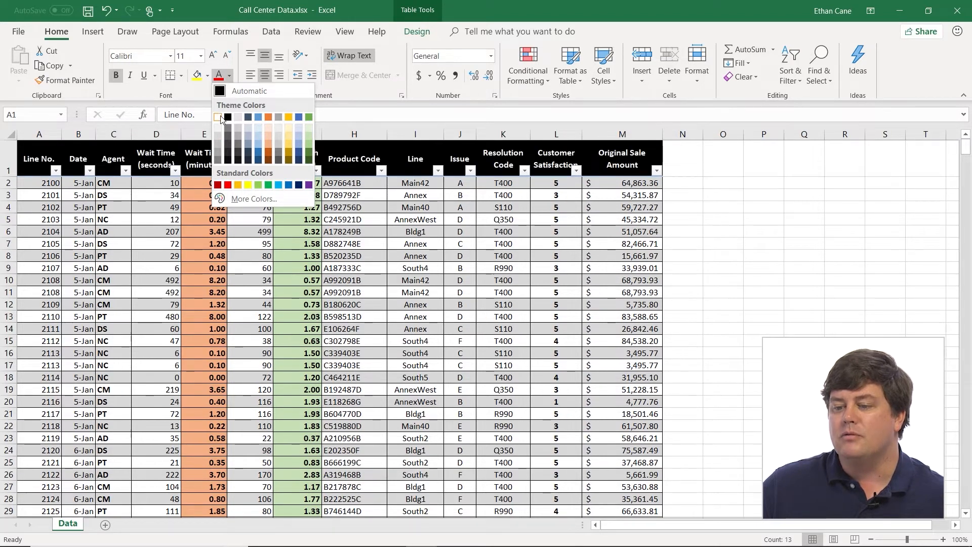
pyautogui.click(217, 117)
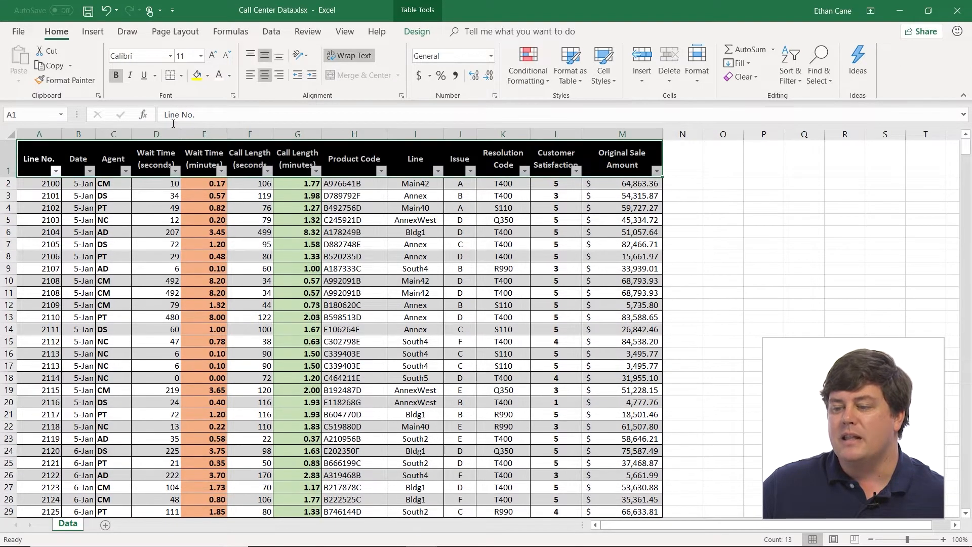
pyautogui.click(255, 204)
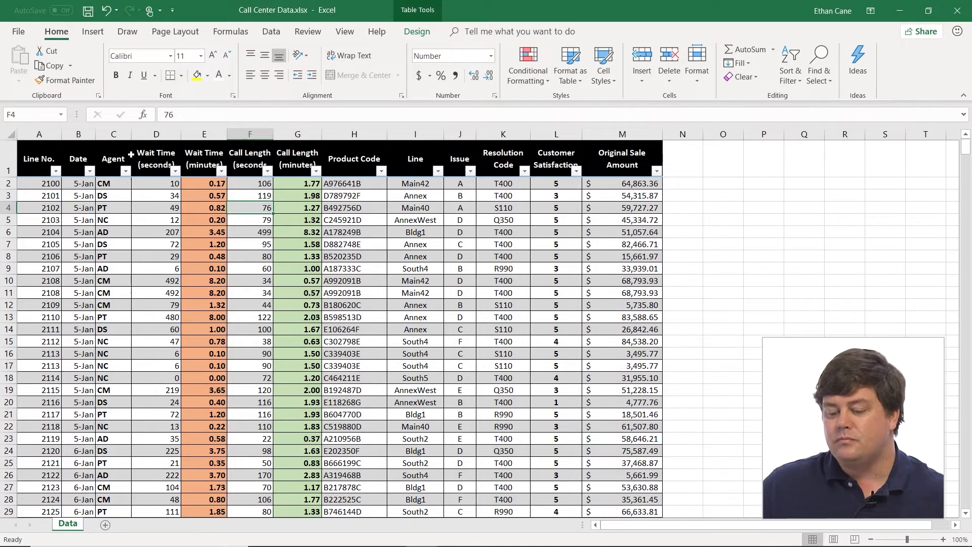
# Undo the white header font and the Medium 15 table style.
pyautogui.hotkey('ctrl', 'z')
pyautogui.hotkey('ctrl', 'z')
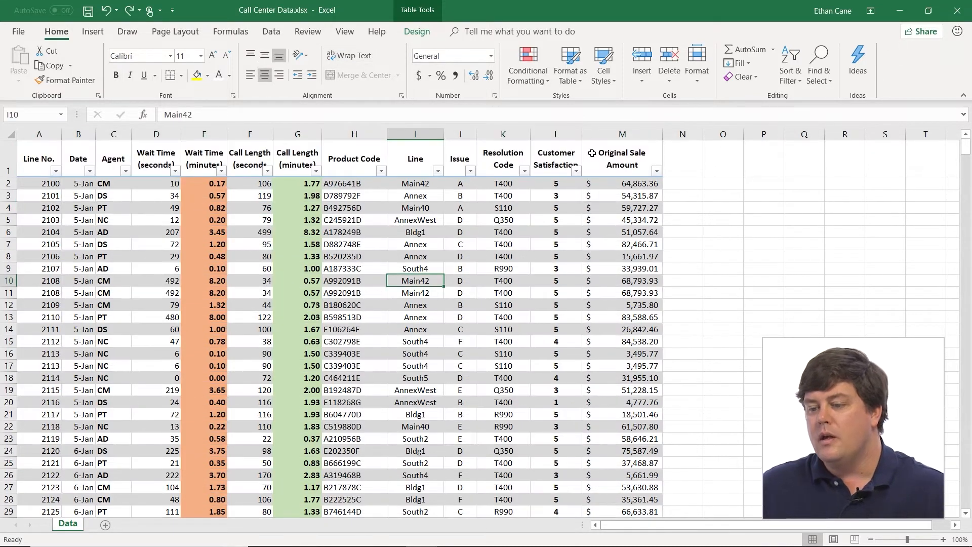
# Apply the Light group's black-and-grey banded table style that has borders around every cell.
pyautogui.click(417, 32)
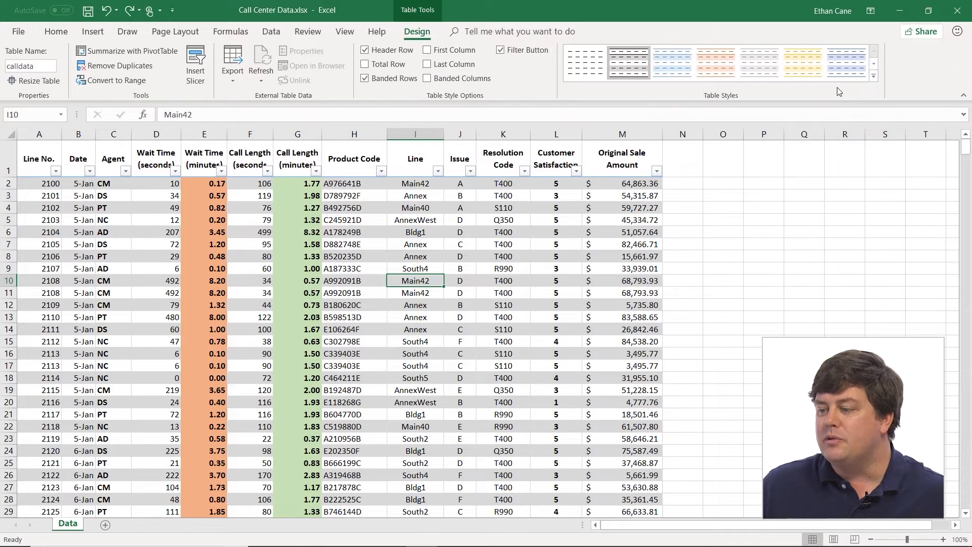
pyautogui.click(874, 76)
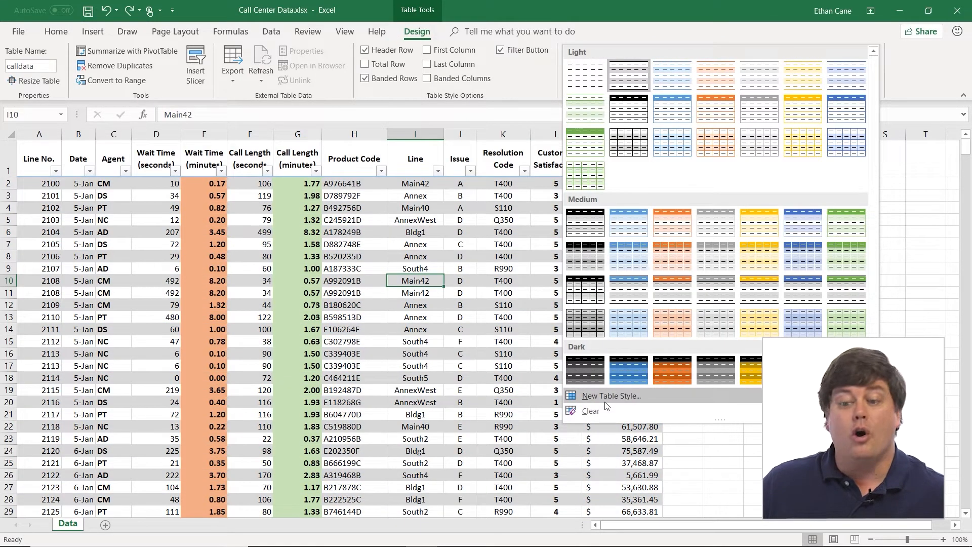
pyautogui.scroll(-1, 653, 307)
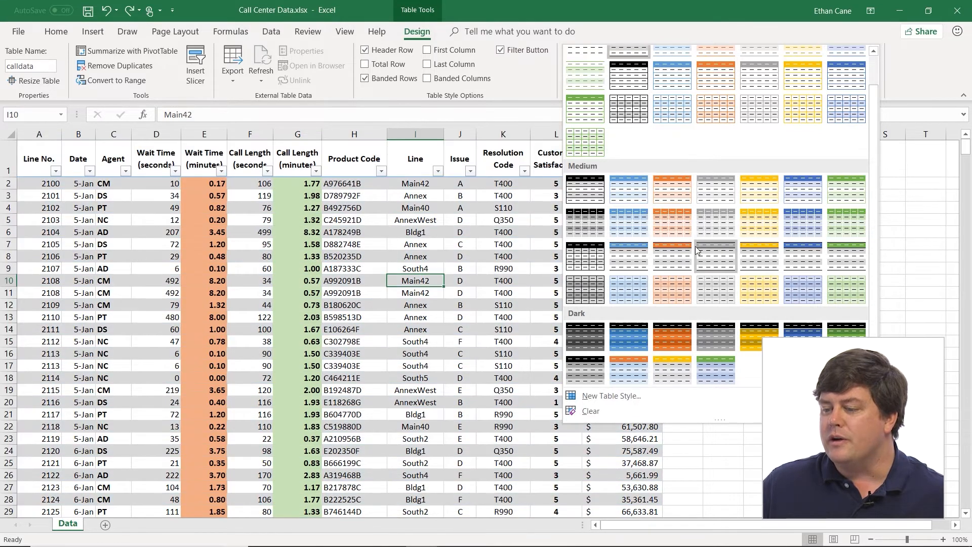
pyautogui.scroll(1, 678, 233)
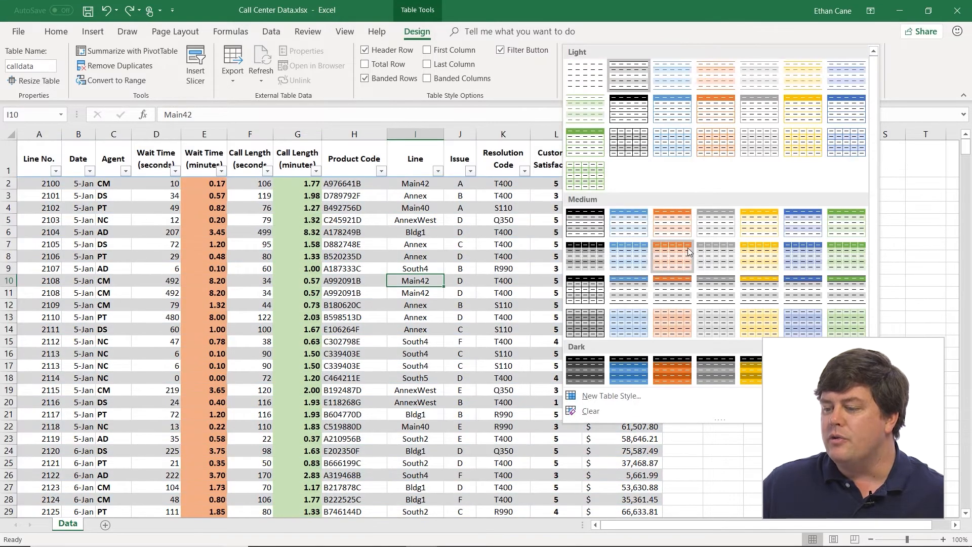
pyautogui.click(627, 140)
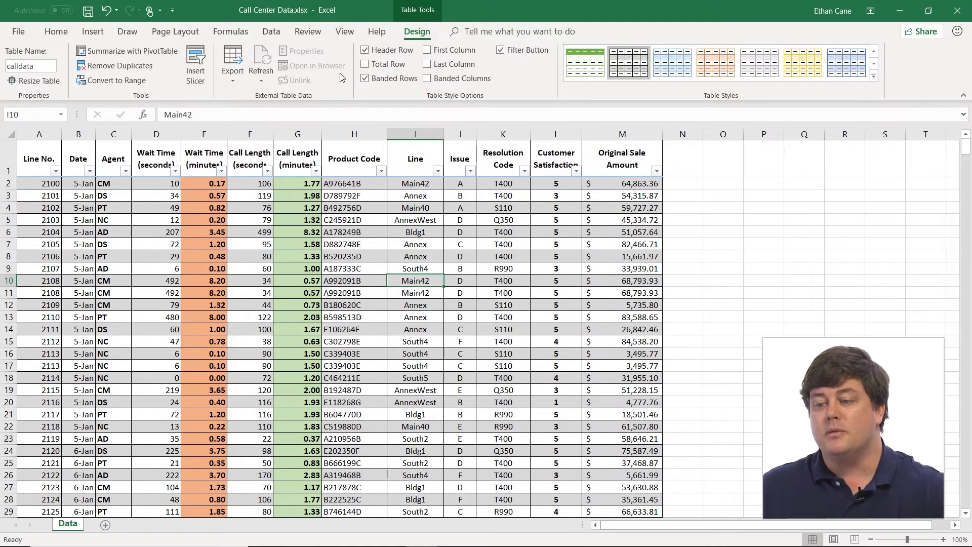
# Try the table without banded rows and with banded columns, and return it to banded rows only.
pyautogui.click(365, 78)
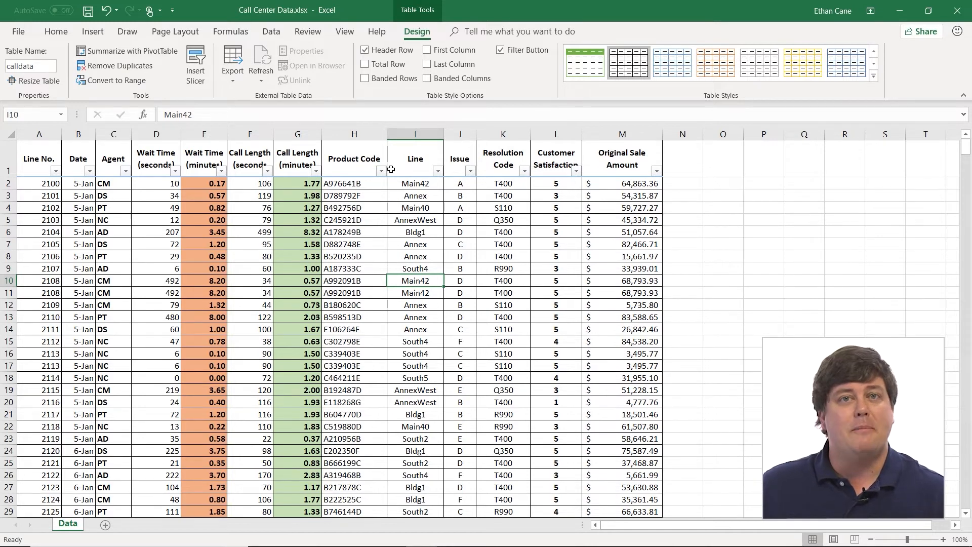
pyautogui.click(390, 80)
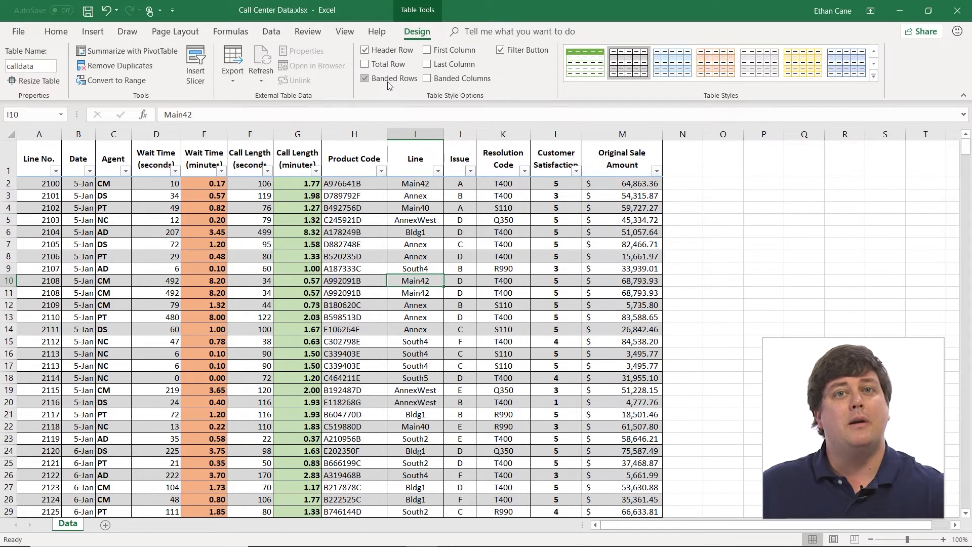
pyautogui.click(457, 80)
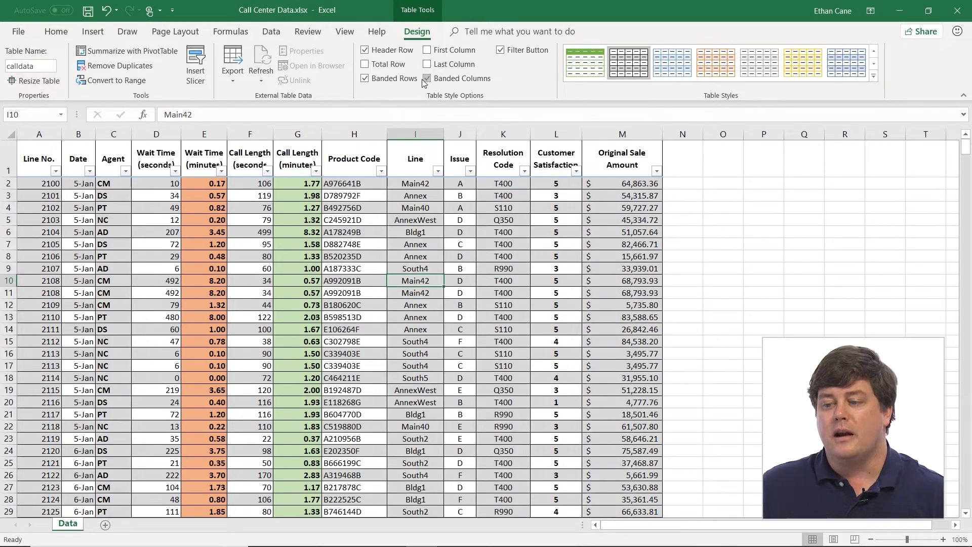
pyautogui.click(403, 80)
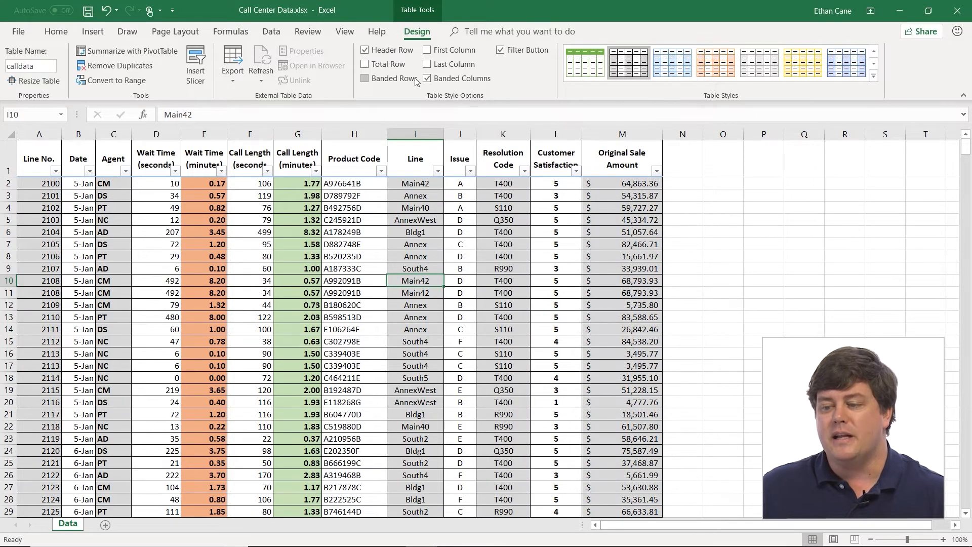
pyautogui.click(397, 80)
pyautogui.click(442, 80)
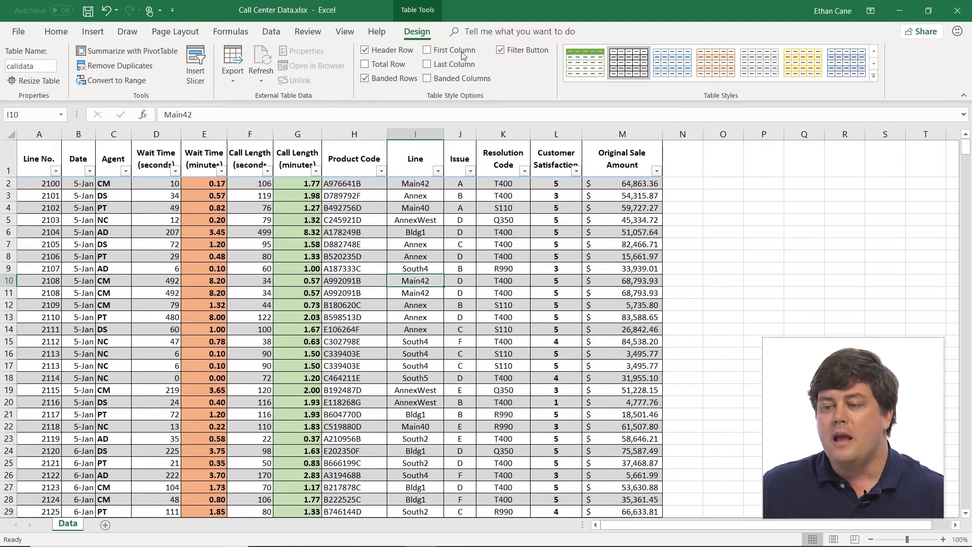
# Try the Last Column and First Column emphasis on the table and turn both options off again.
pyautogui.moveTo(417, 38)
pyautogui.mouseDown()
pyautogui.moveTo(460, 76)
pyautogui.moveTo(485, 77)
pyautogui.mouseUp()
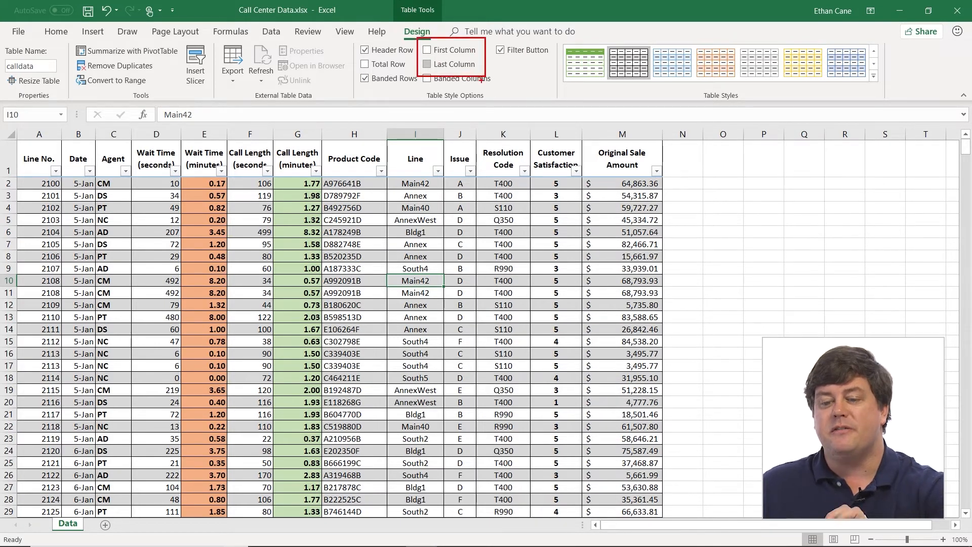
pyautogui.press('Escape')
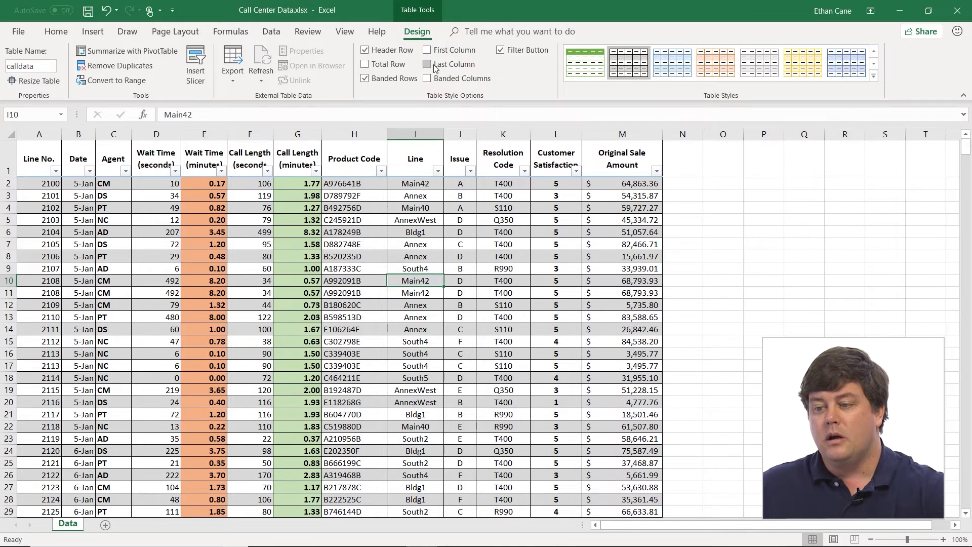
pyautogui.click(426, 65)
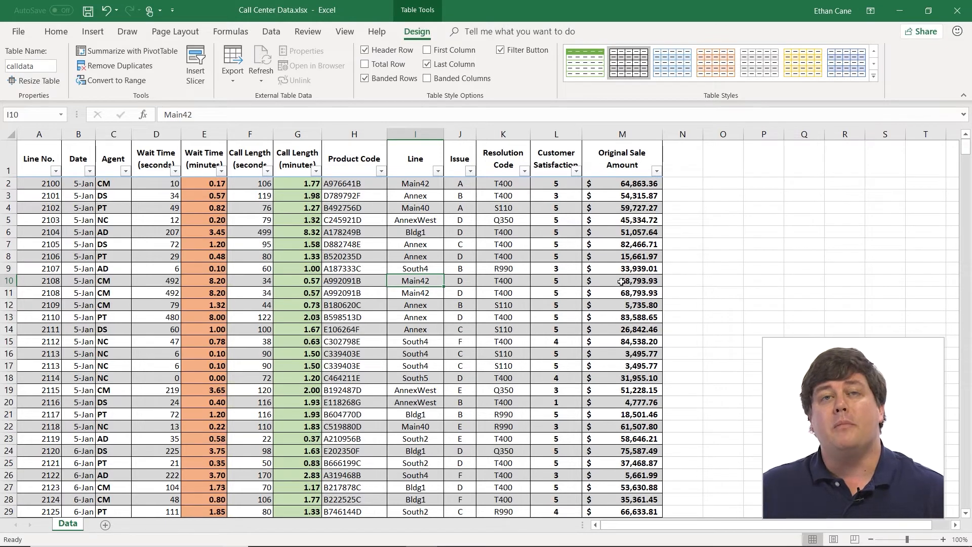
pyautogui.click(873, 76)
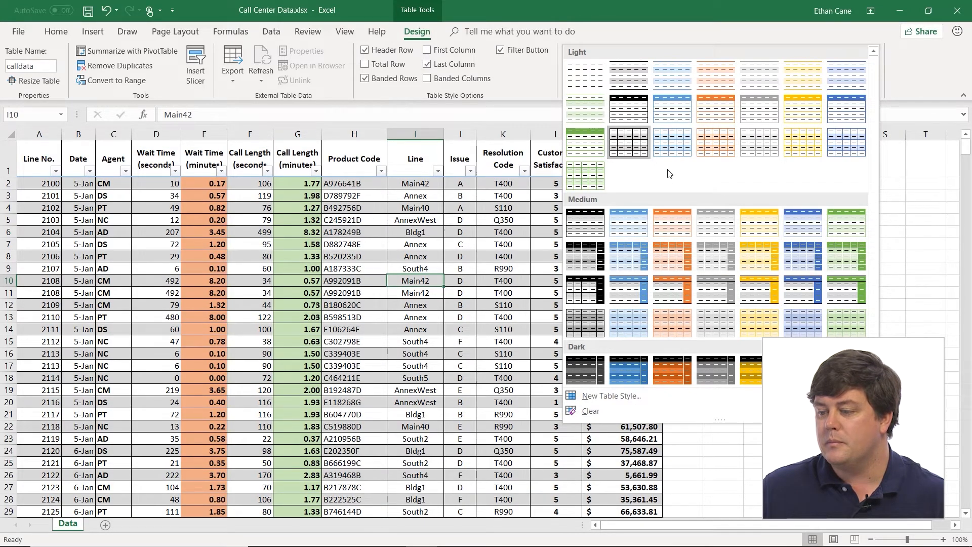
pyautogui.click(610, 36)
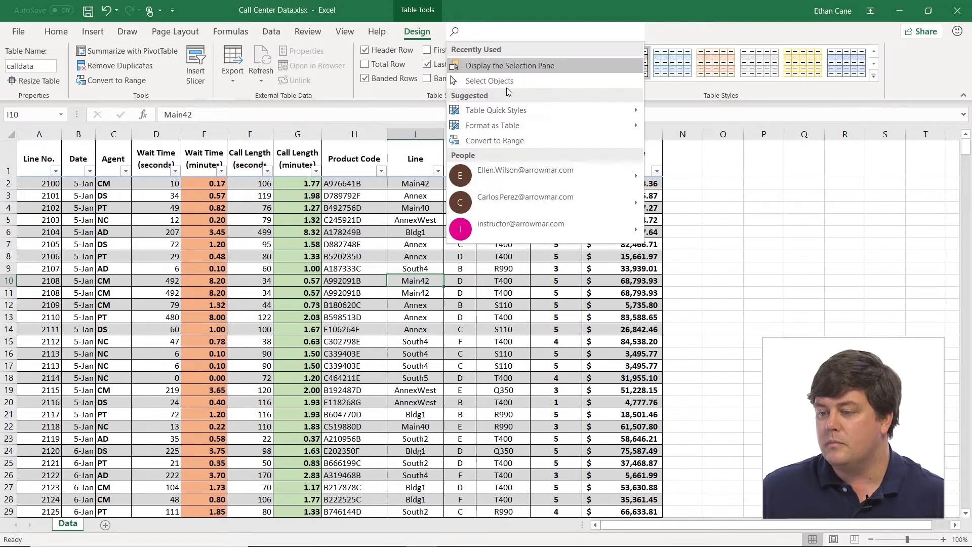
pyautogui.click(710, 101)
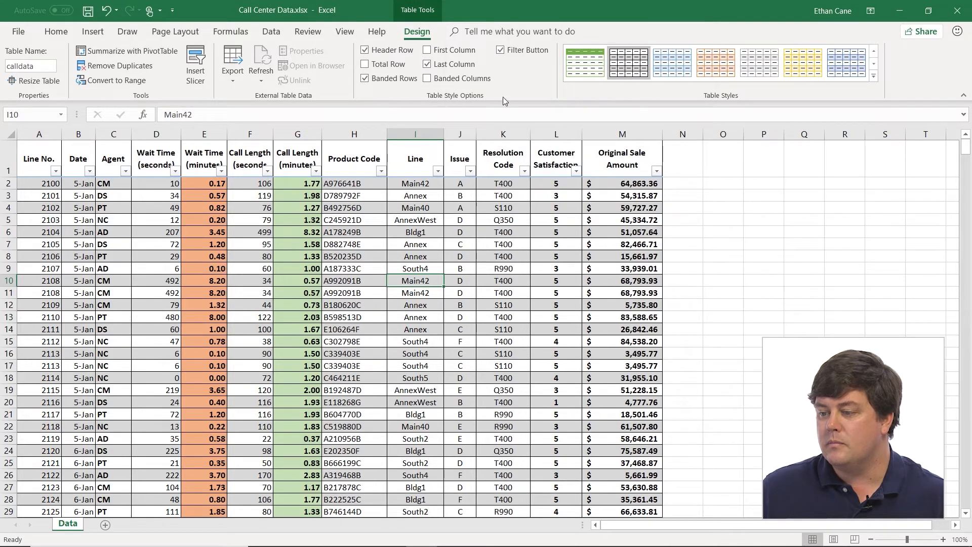
pyautogui.click(438, 51)
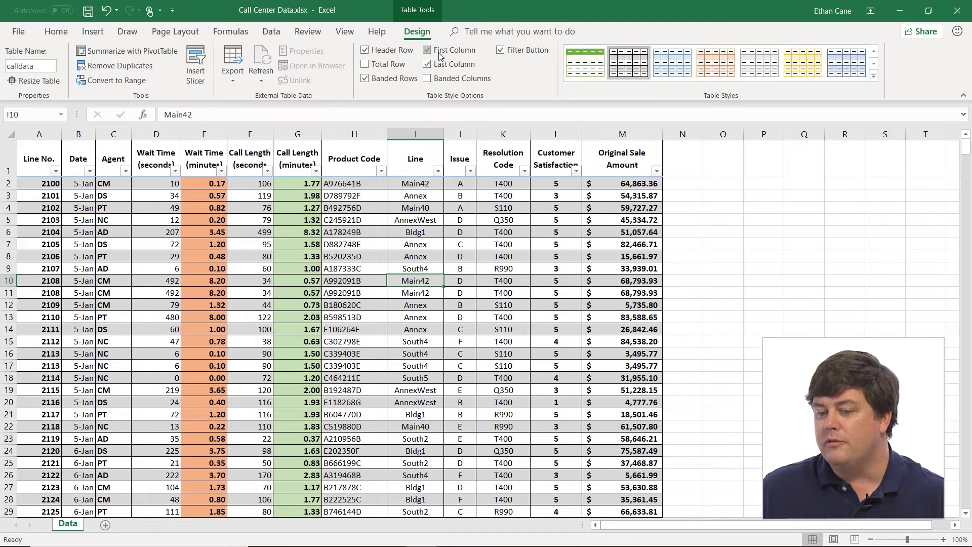
pyautogui.click(439, 53)
pyautogui.click(438, 65)
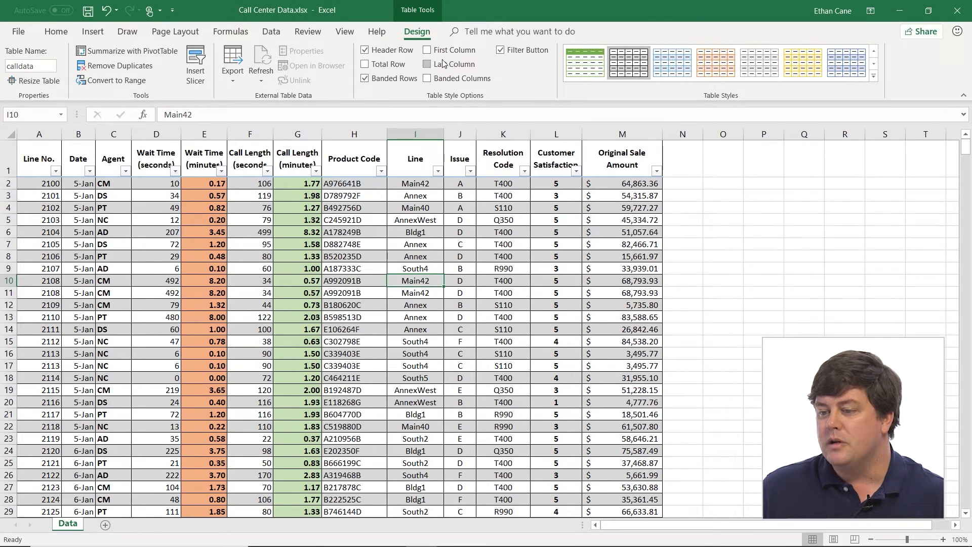
# Toggle the table's filter buttons and header row off and back on.
pyautogui.click(505, 53)
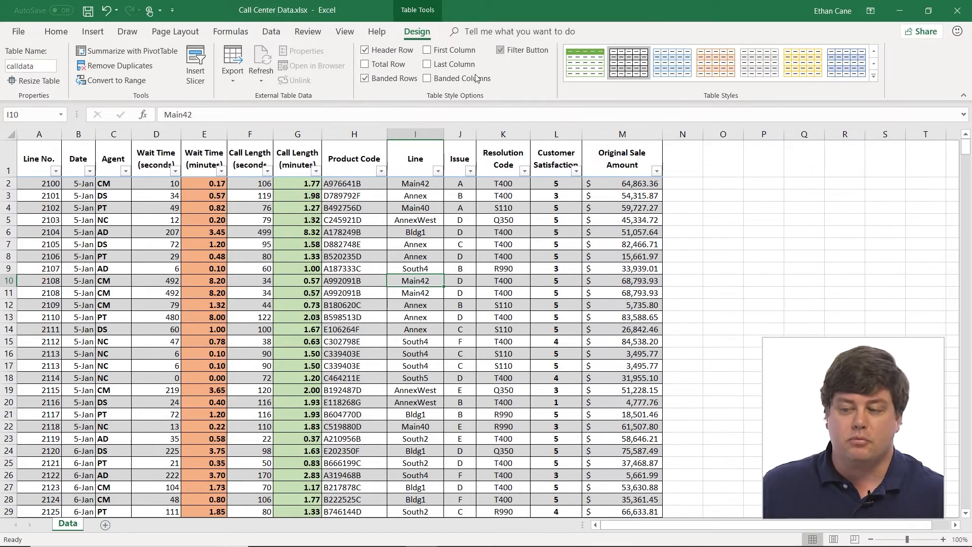
pyautogui.click(388, 52)
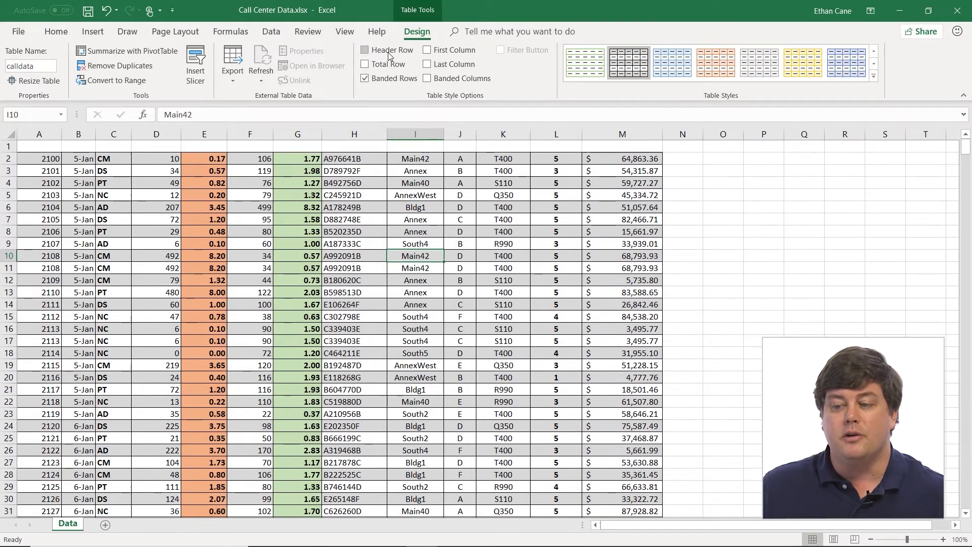
pyautogui.click(391, 51)
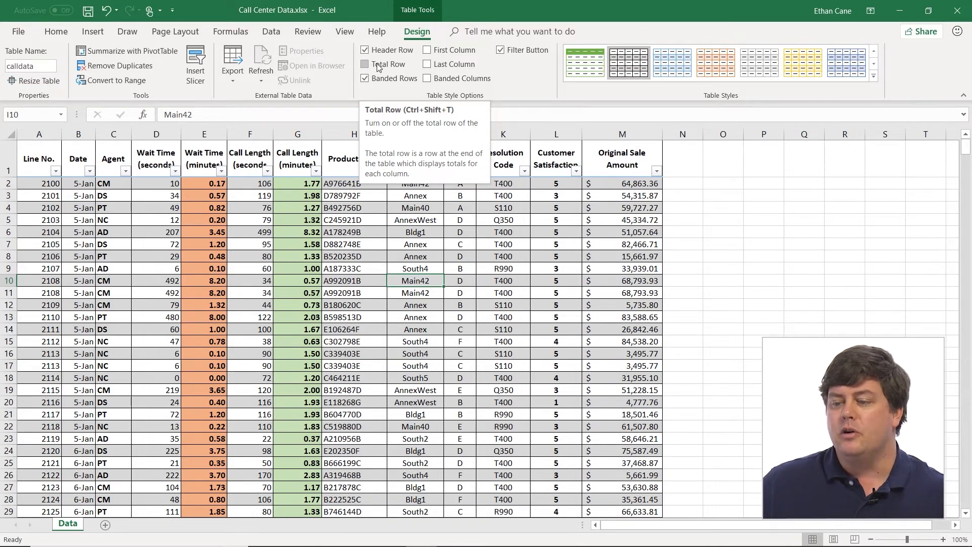
# Add a total row to the table and make its Wait Time (seconds) cell calculate the Average.
pyautogui.click(377, 66)
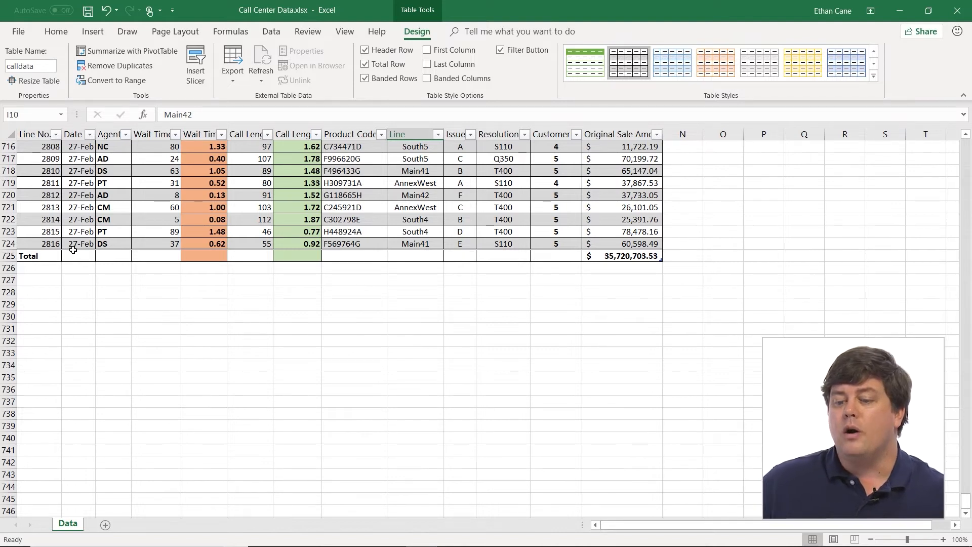
pyautogui.click(81, 258)
pyautogui.click(121, 257)
pyautogui.click(164, 256)
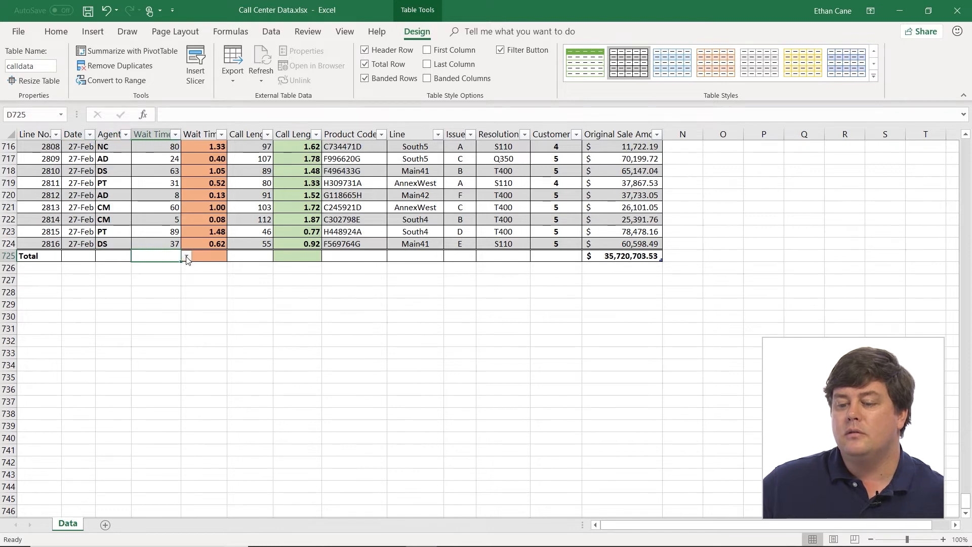
pyautogui.click(186, 256)
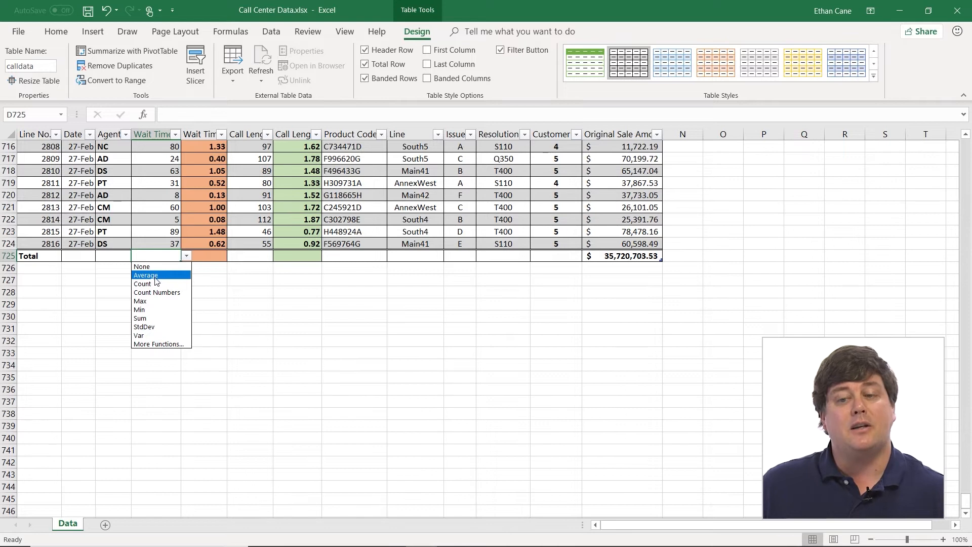
pyautogui.click(156, 276)
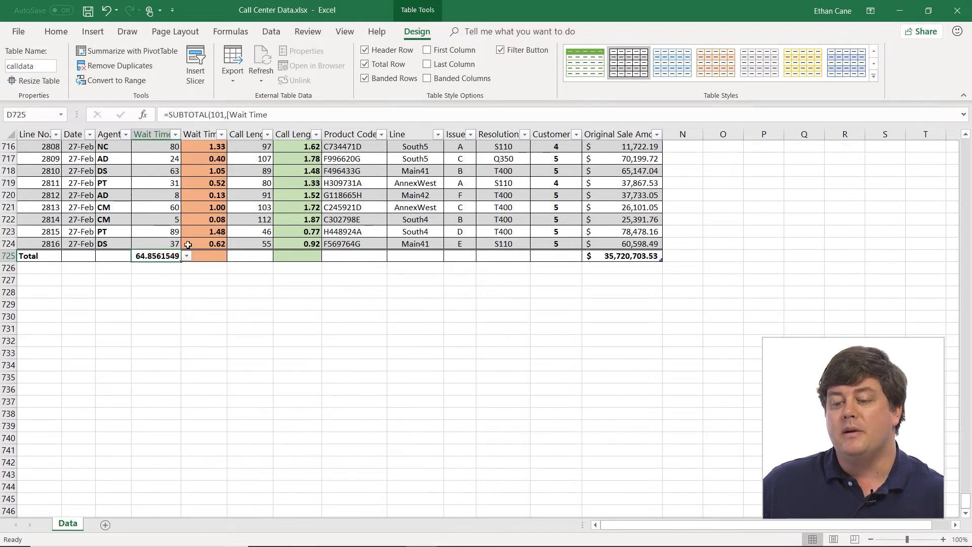
# Make the total row calculate the Average for the second Wait Time column and both Call Length columns.
pyautogui.click(202, 258)
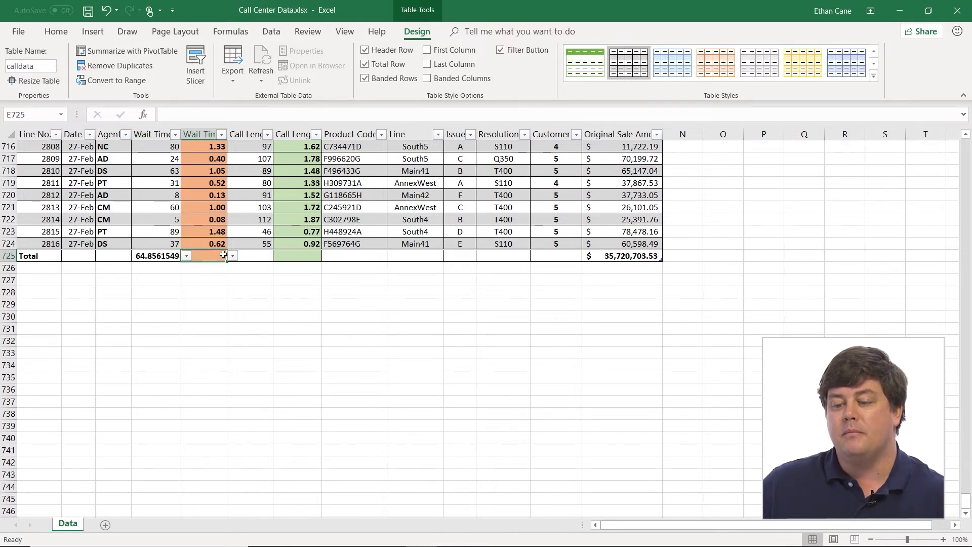
pyautogui.click(232, 255)
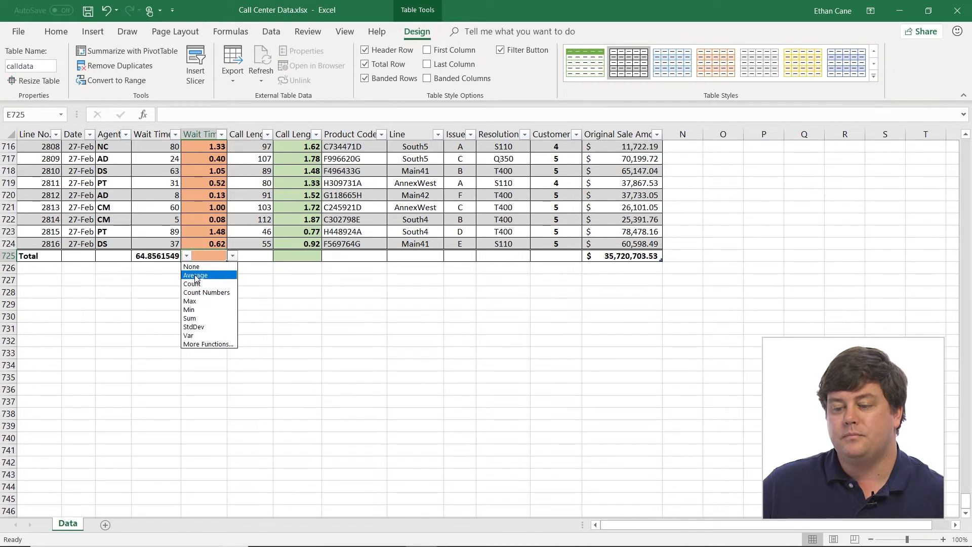
pyautogui.click(197, 276)
pyautogui.click(251, 256)
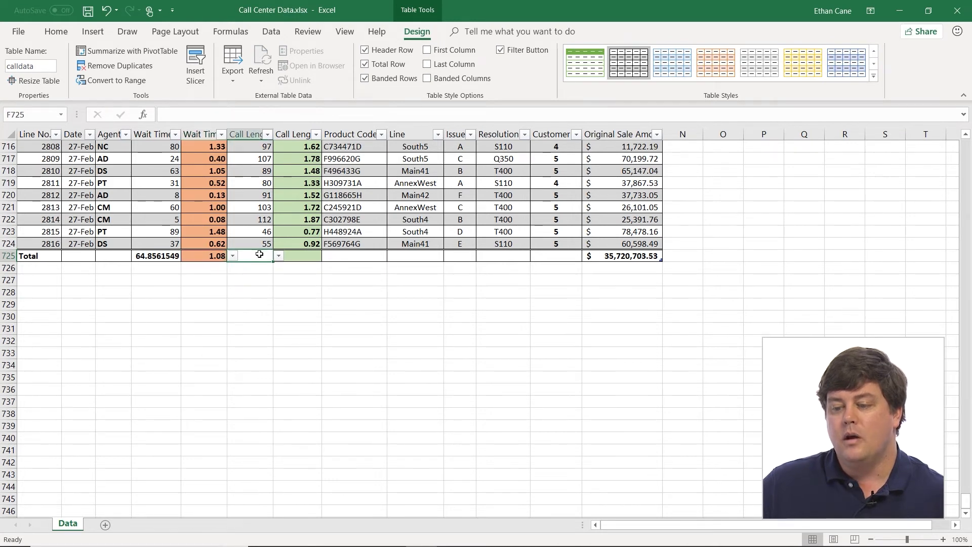
pyautogui.click(279, 256)
pyautogui.click(241, 275)
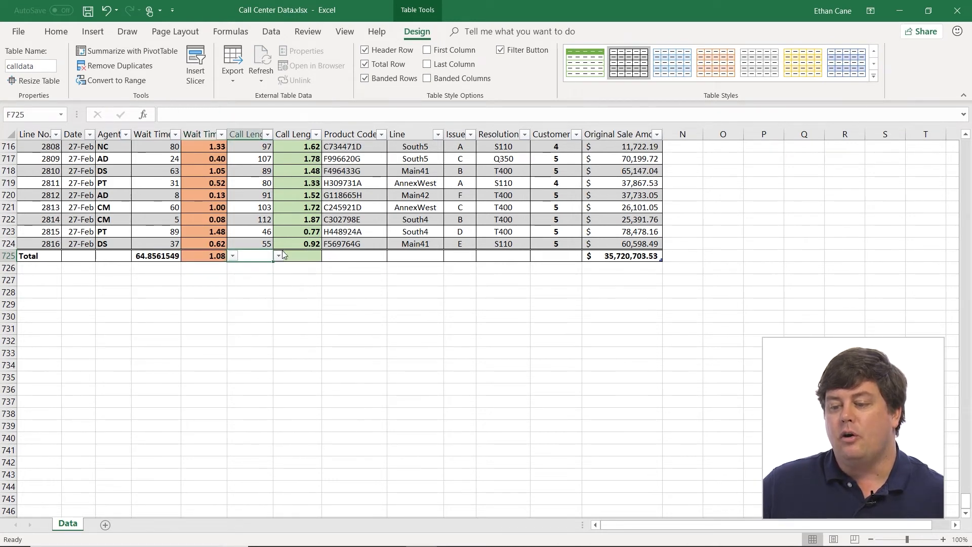
pyautogui.click(298, 256)
pyautogui.click(327, 256)
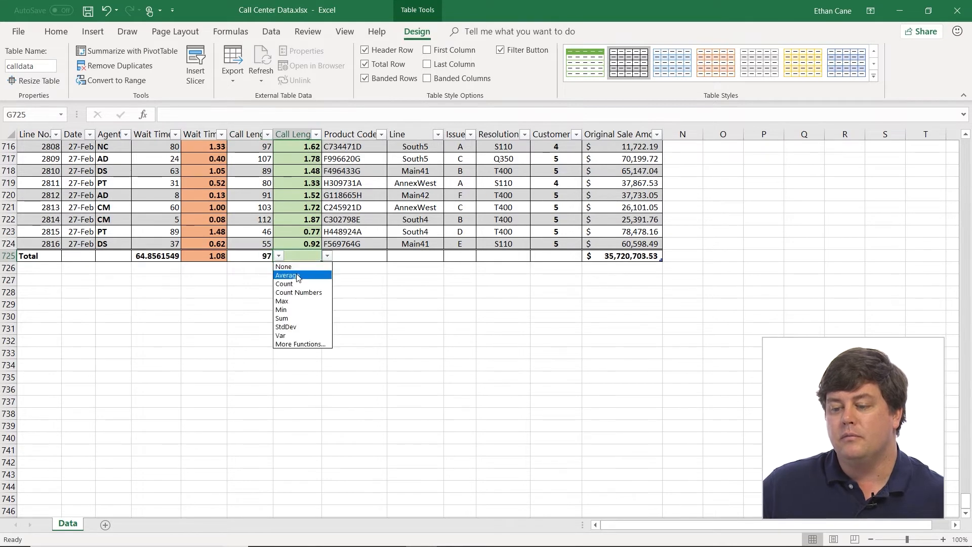
pyautogui.click(298, 275)
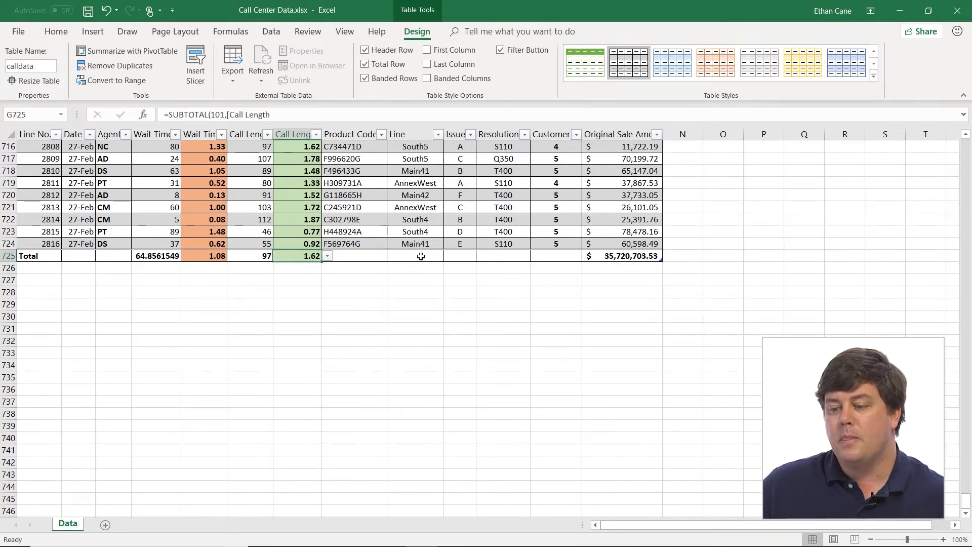
# Make the total row's Product Code cell calculate the Count.
pyautogui.click(367, 253)
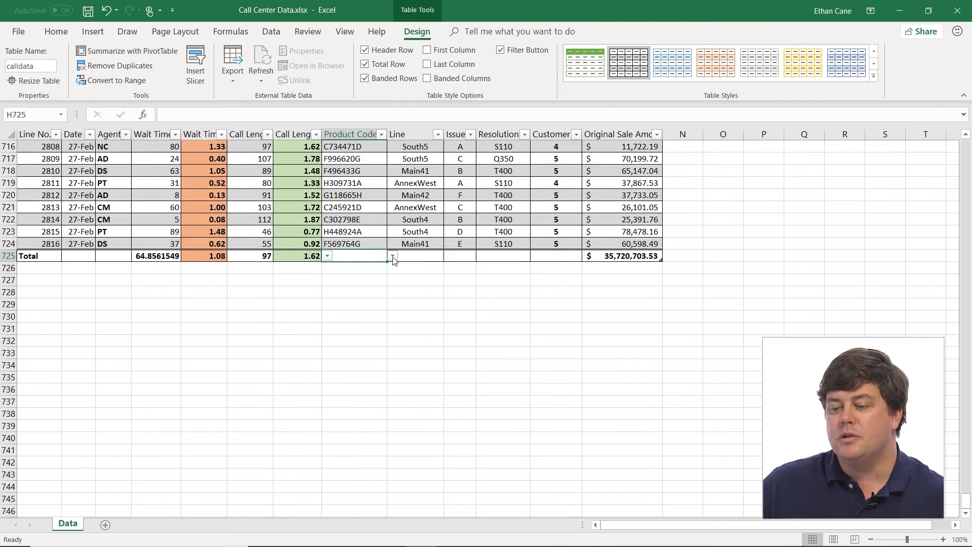
pyautogui.click(390, 256)
pyautogui.click(355, 289)
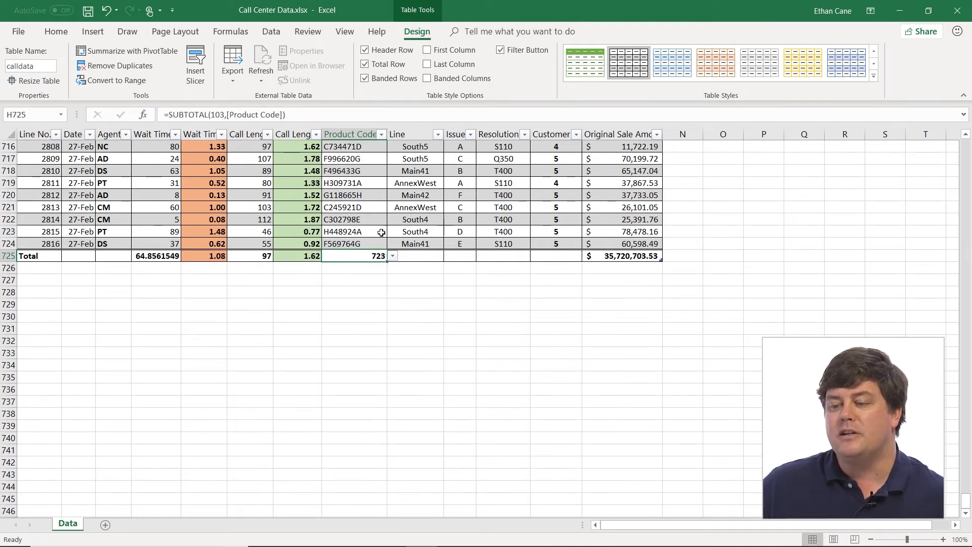
pyautogui.click(393, 257)
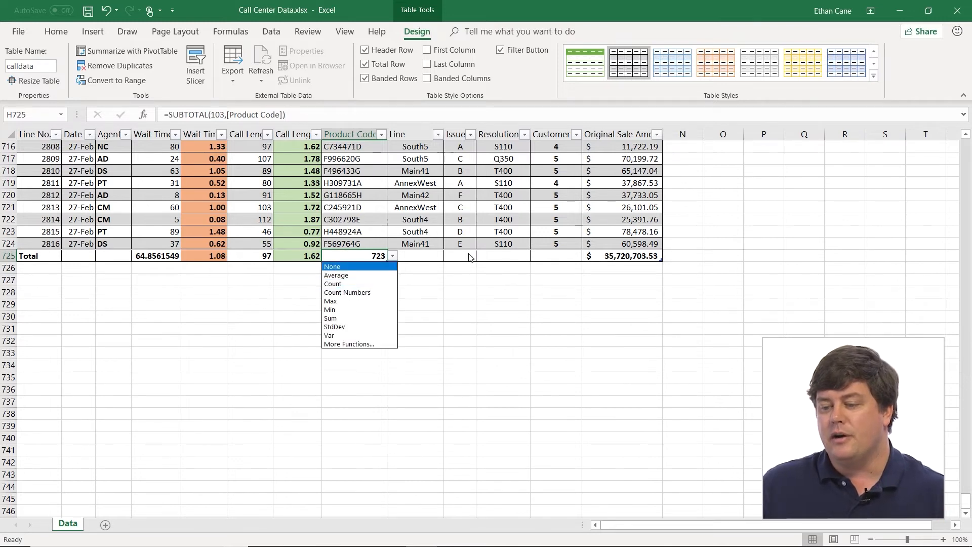
# Make the total row's cell for the Customer rating column calculate the Average.
pyautogui.click(557, 257)
pyautogui.click(557, 256)
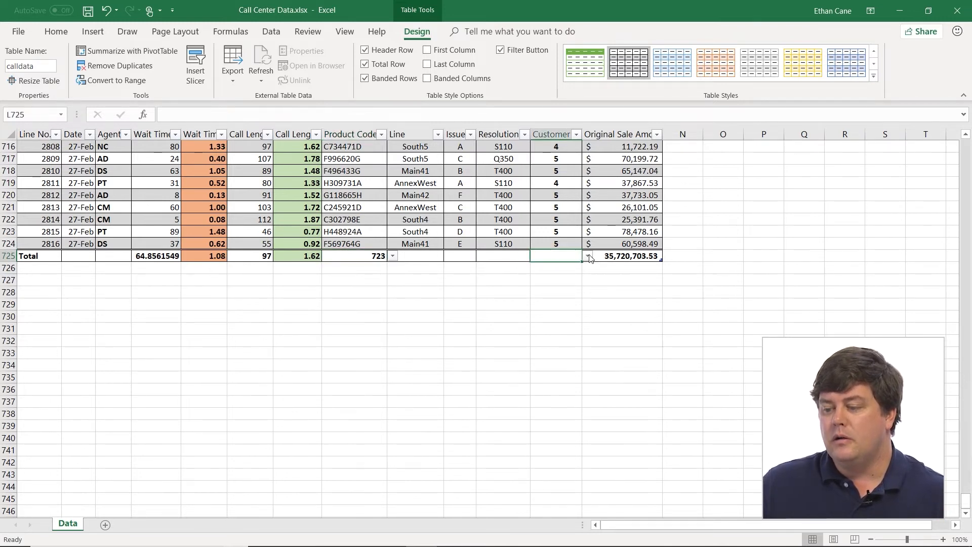
pyautogui.click(588, 256)
pyautogui.click(553, 276)
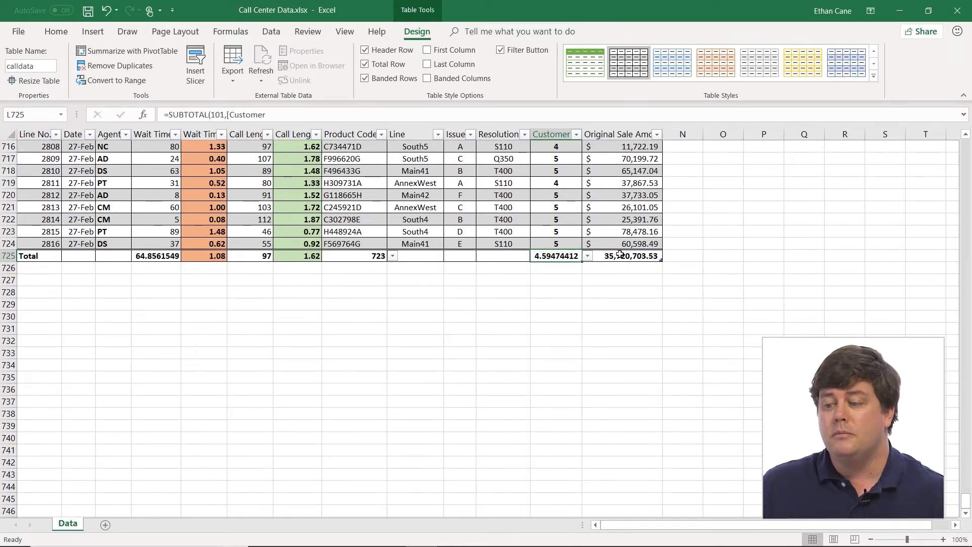
# Choose Sum as the calculation for the Original Sale Amount cell in the total row.
pyautogui.click(643, 255)
pyautogui.click(668, 256)
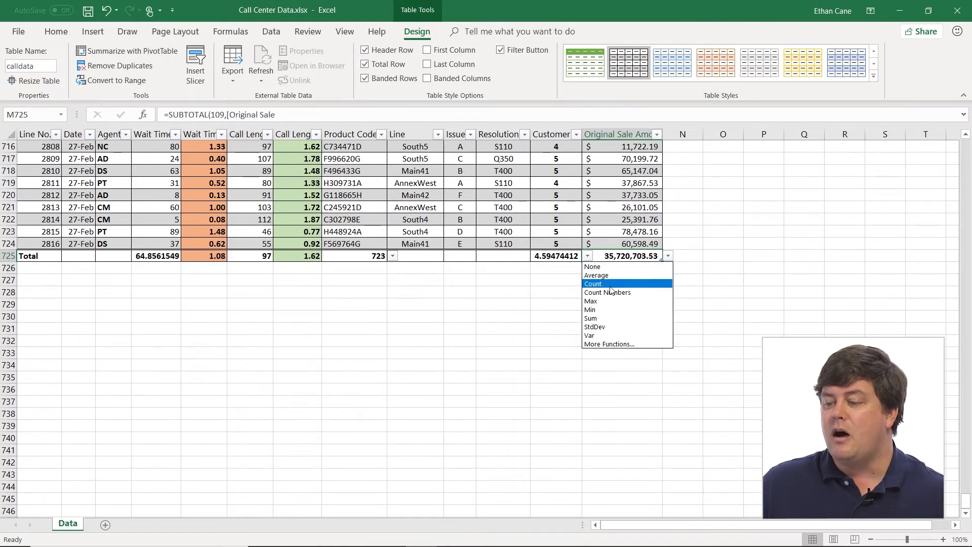
pyautogui.click(607, 318)
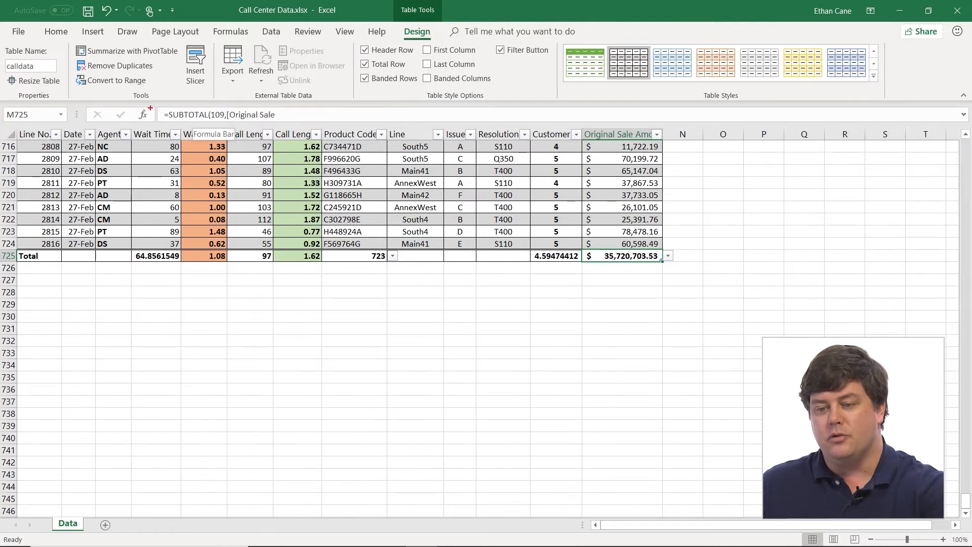
pyautogui.moveTo(153, 103)
pyautogui.mouseDown()
pyautogui.moveTo(282, 138)
pyautogui.moveTo(291, 130)
pyautogui.mouseUp()
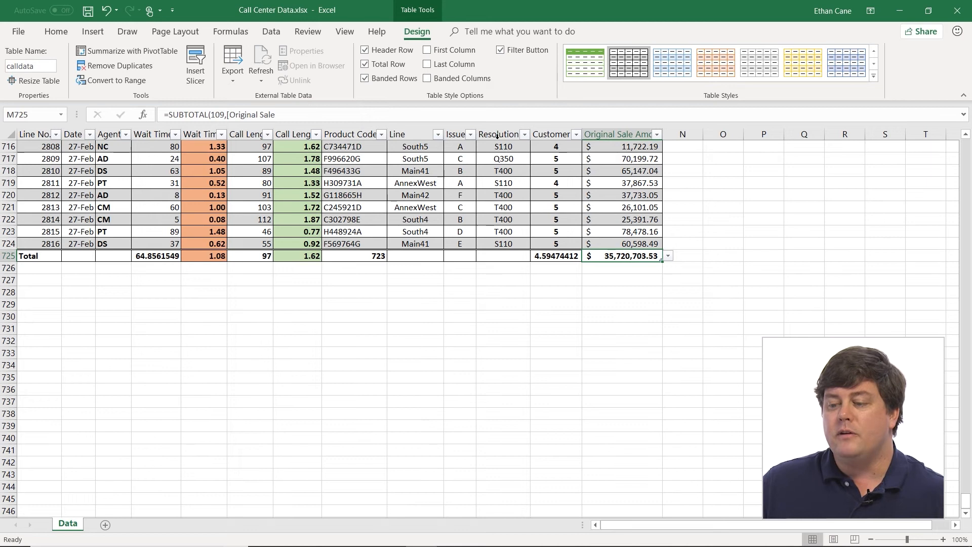
# Filter the table's Line column to show only the Annex records.
pyautogui.click(438, 134)
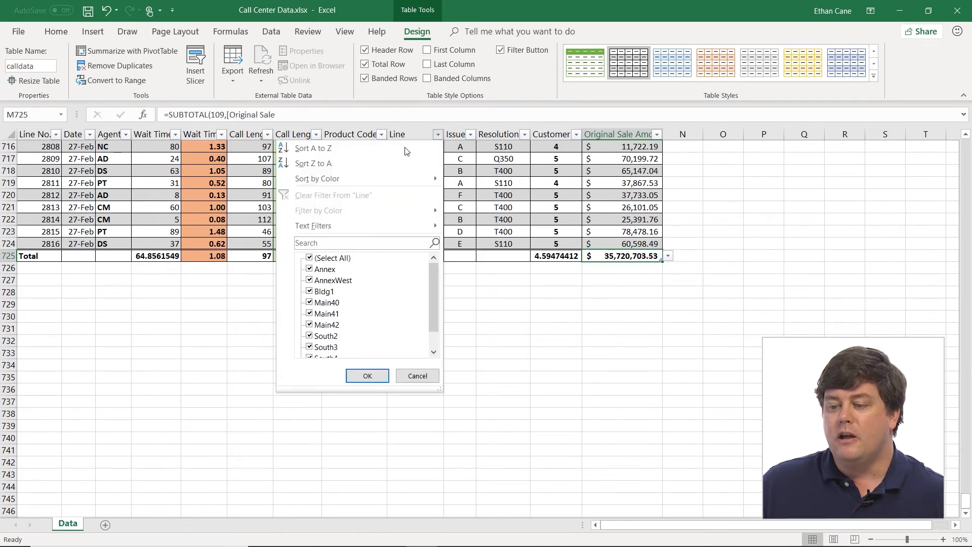
pyautogui.click(319, 261)
pyautogui.click(314, 272)
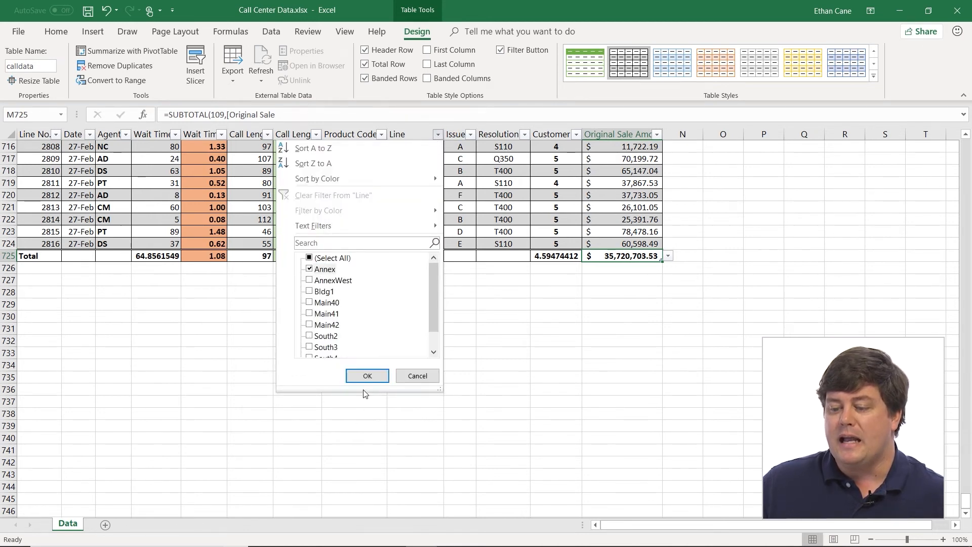
pyautogui.click(366, 376)
pyautogui.scroll(3, 336, 184)
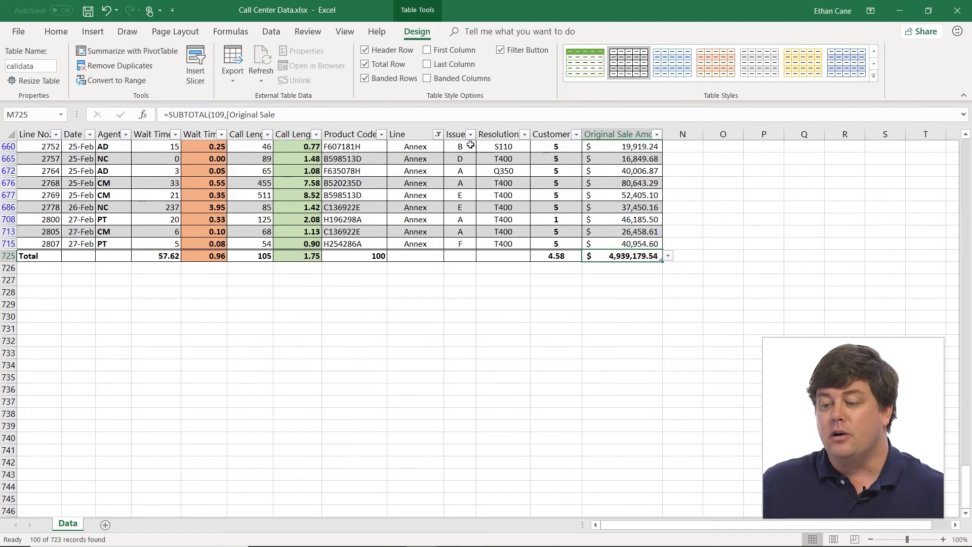
# Switch the Line column filter from Annex to AnnexWest only, and clear the filter from the column.
pyautogui.click(438, 134)
pyautogui.click(310, 280)
pyautogui.click(310, 269)
pyautogui.click(367, 376)
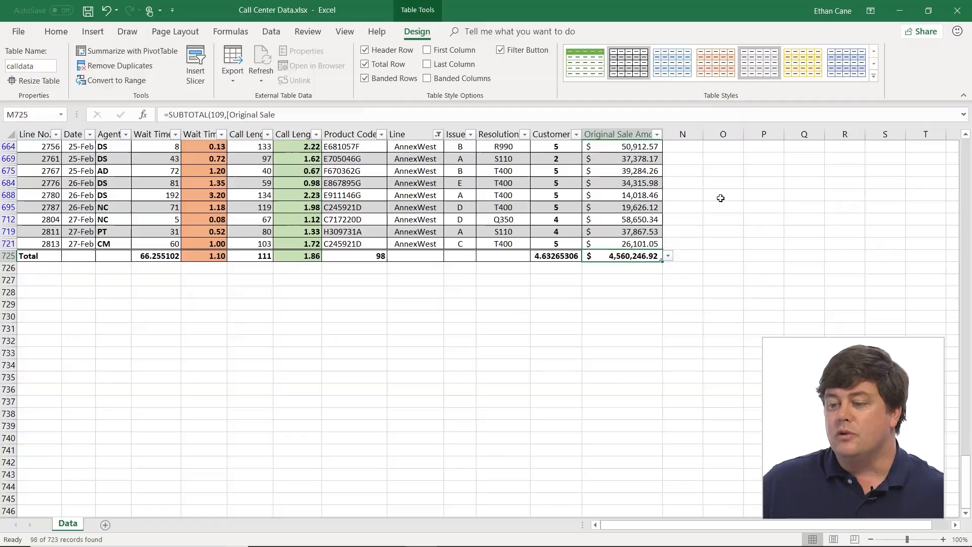
pyautogui.click(438, 134)
pyautogui.click(338, 196)
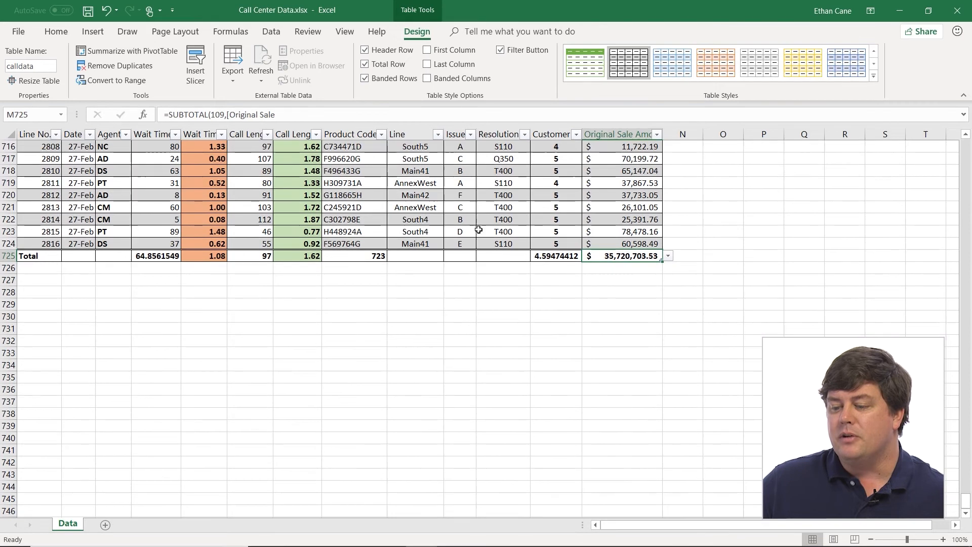
# Toggle the table's total row off and back on, and leave it turned off.
pyautogui.click(383, 67)
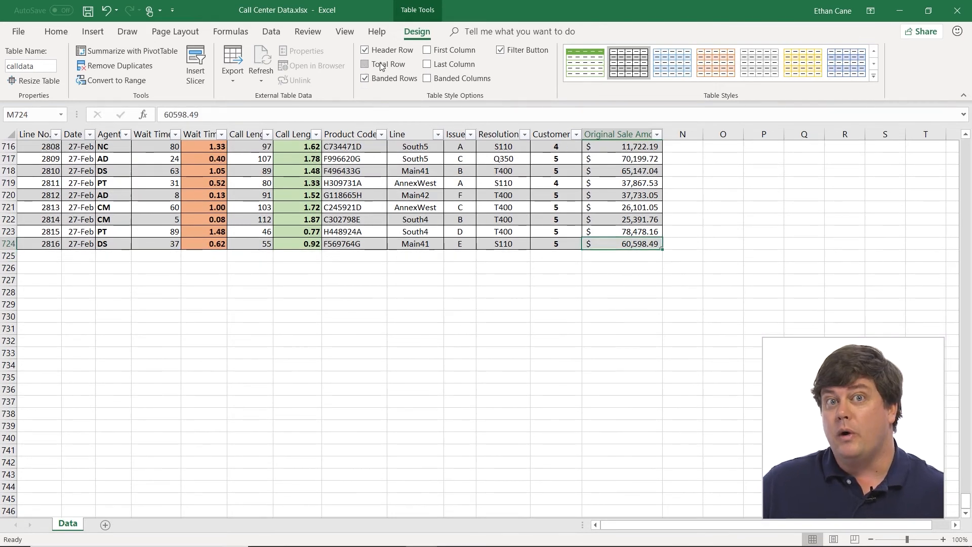
pyautogui.click(382, 66)
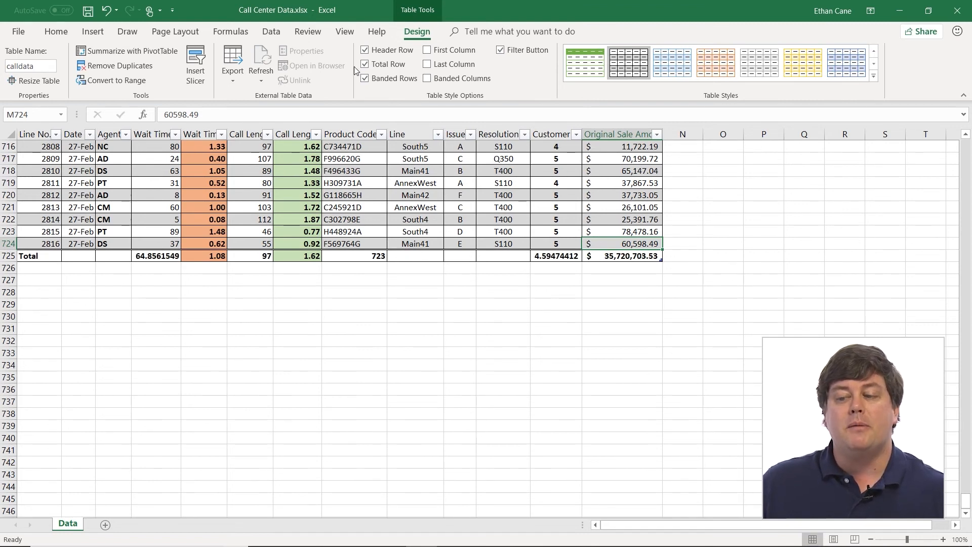
pyautogui.click(372, 65)
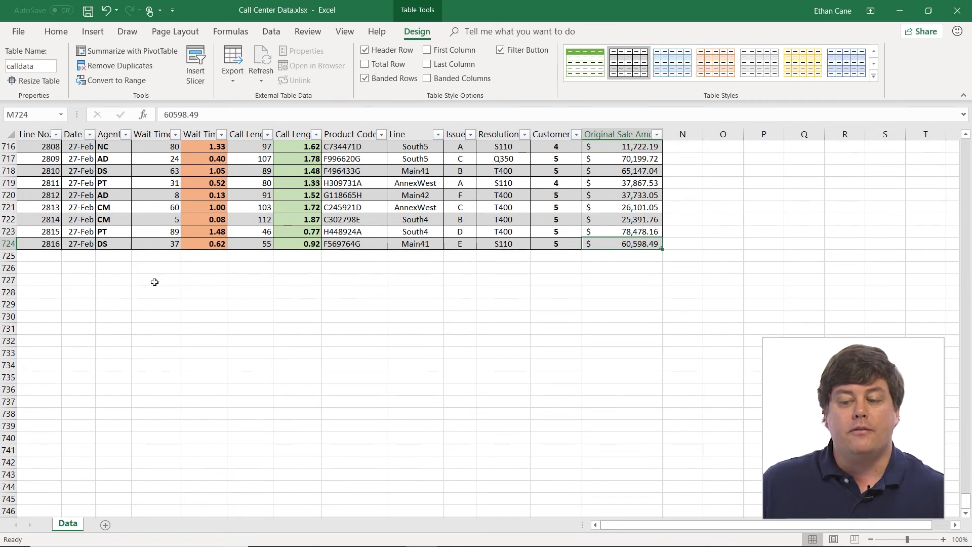
# Add a new record directly below the table's last row with Line No. 2817.
pyautogui.click(43, 255)
pyautogui.write('2')
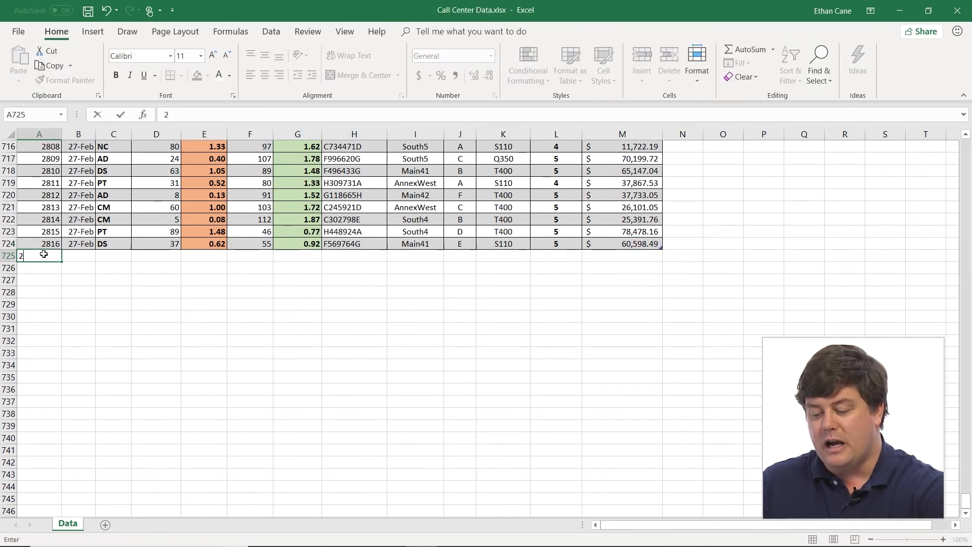
pyautogui.write('817')
pyautogui.press('Tab')
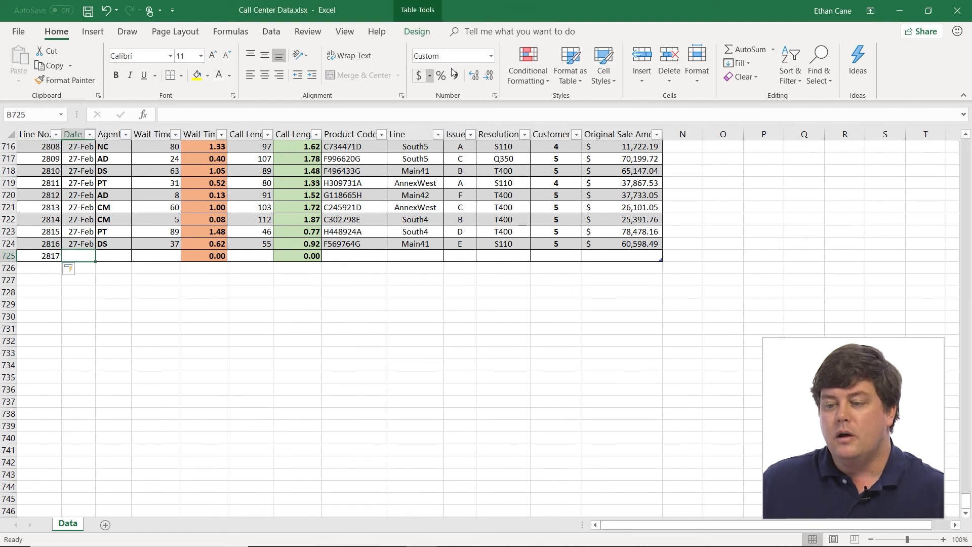
# Show the table's total row below the new record and turn it off again.
pyautogui.click(416, 32)
pyautogui.click(376, 65)
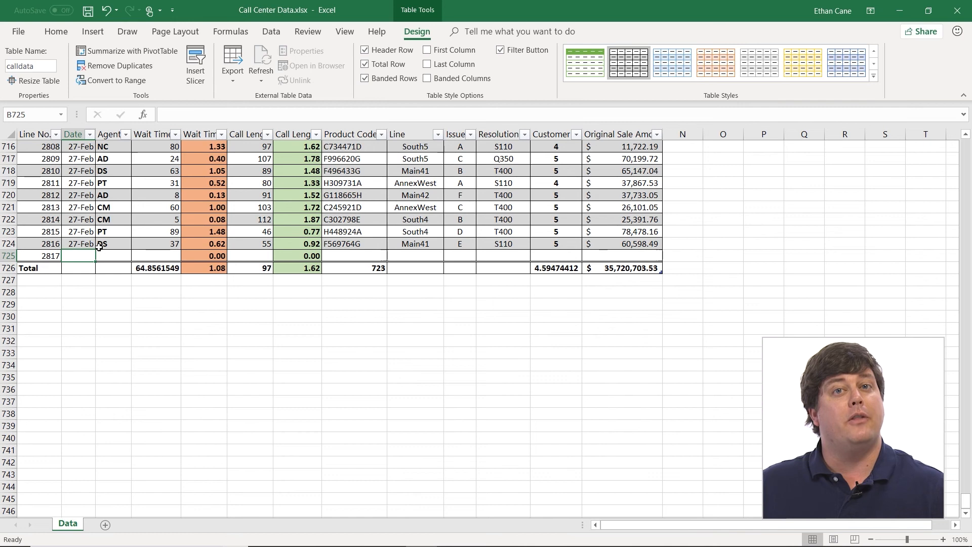
pyautogui.click(364, 65)
pyautogui.click(468, 243)
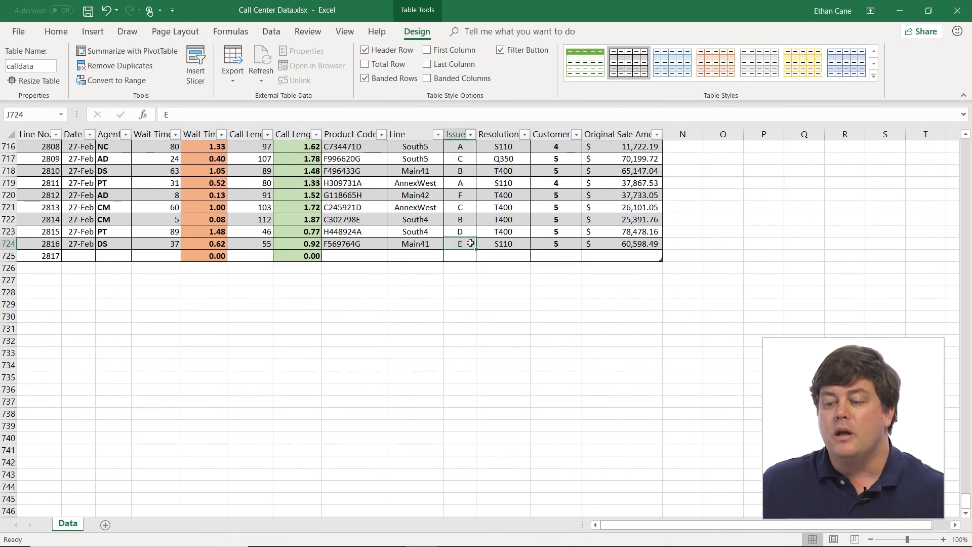